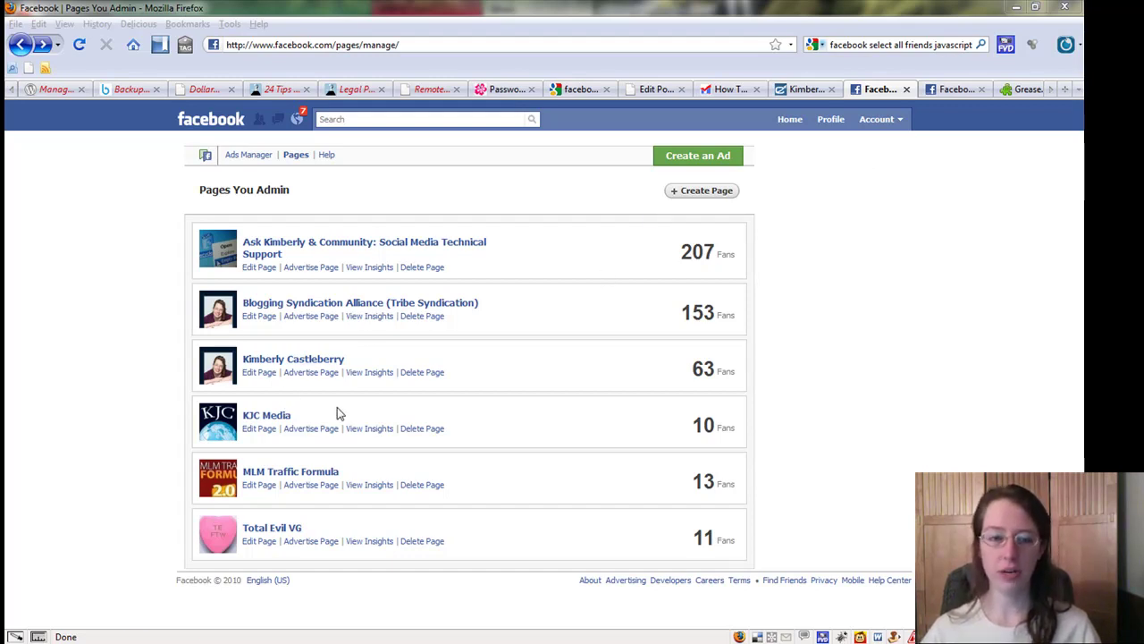
- Open the KJC Media page and bring up its 'Suggest KJC Media to friends' dialog
click(264, 417)
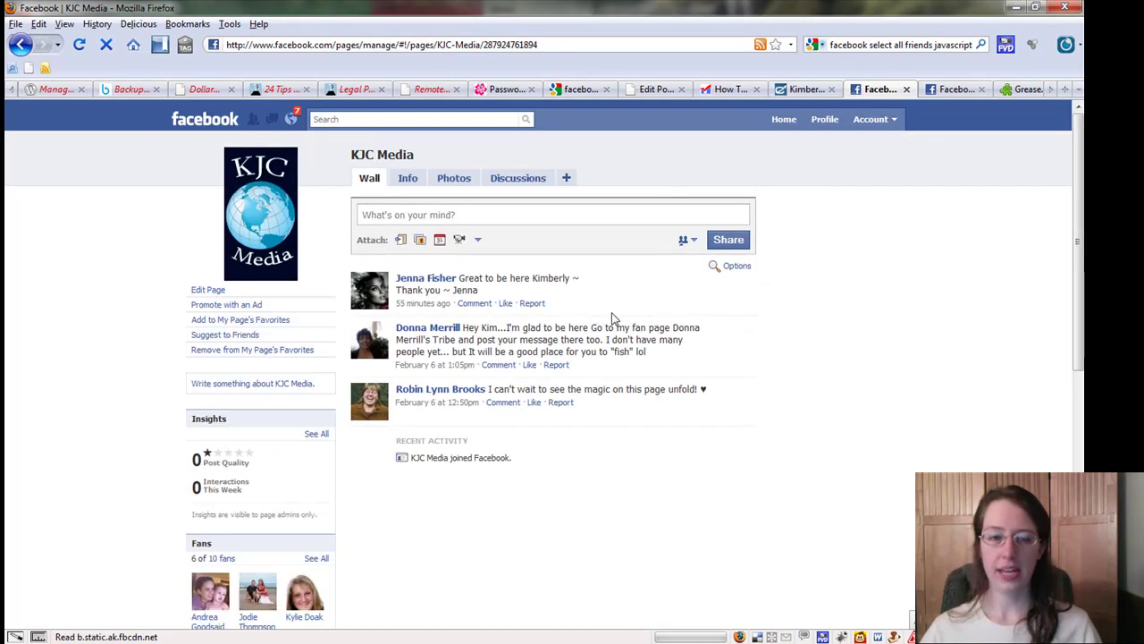
scroll(672, 320, down, 4)
scroll(675, 320, down, 2)
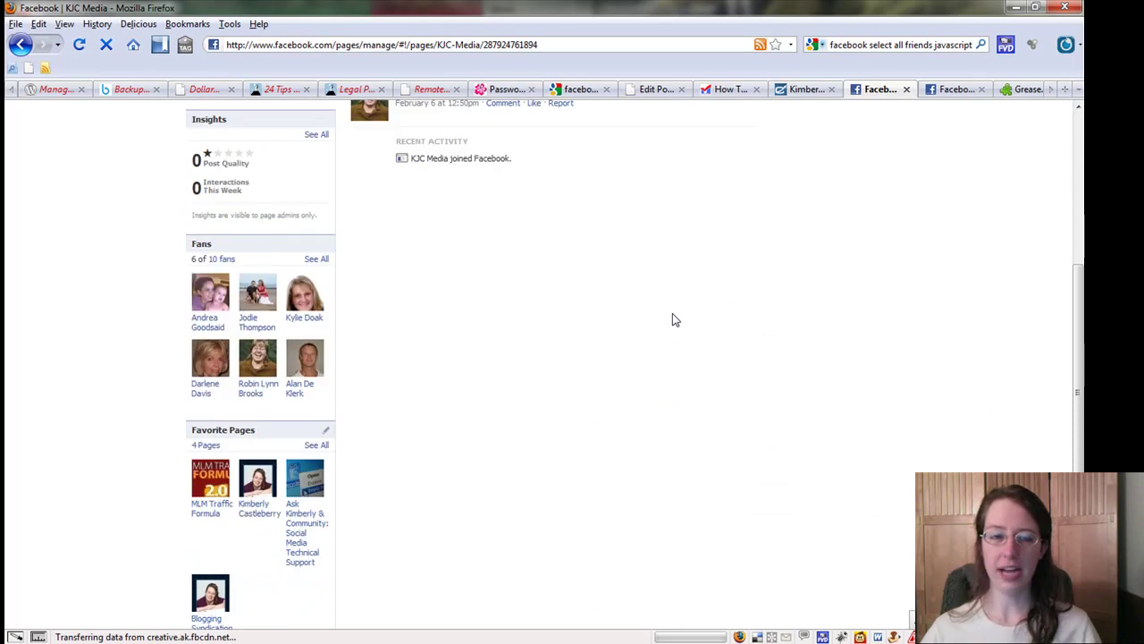
scroll(706, 320, up, 5)
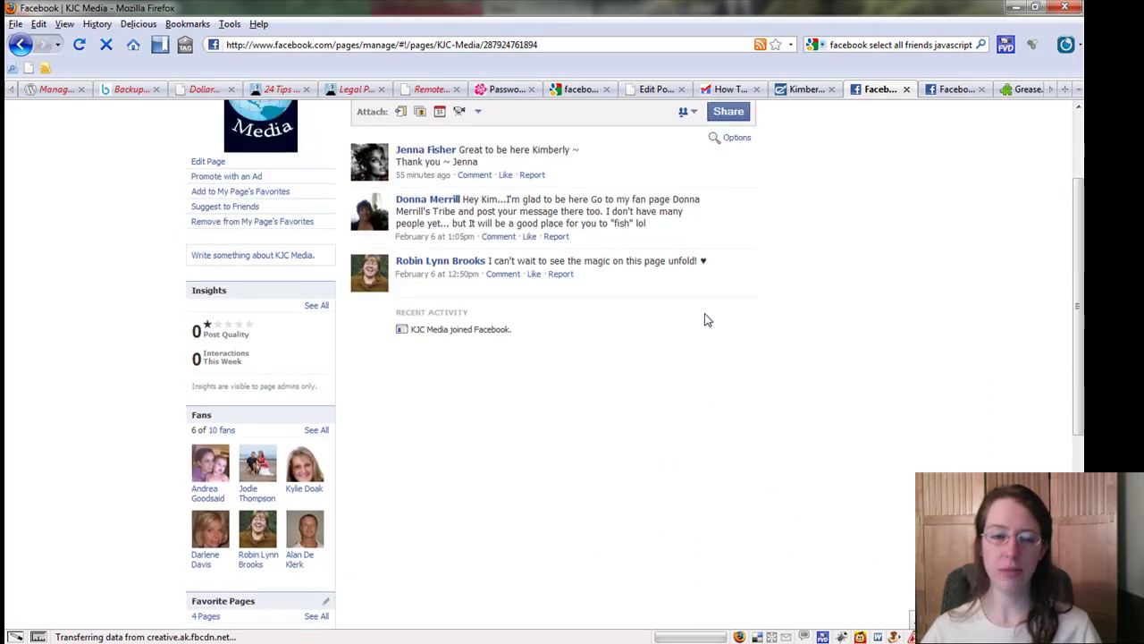
scroll(706, 320, down, 4)
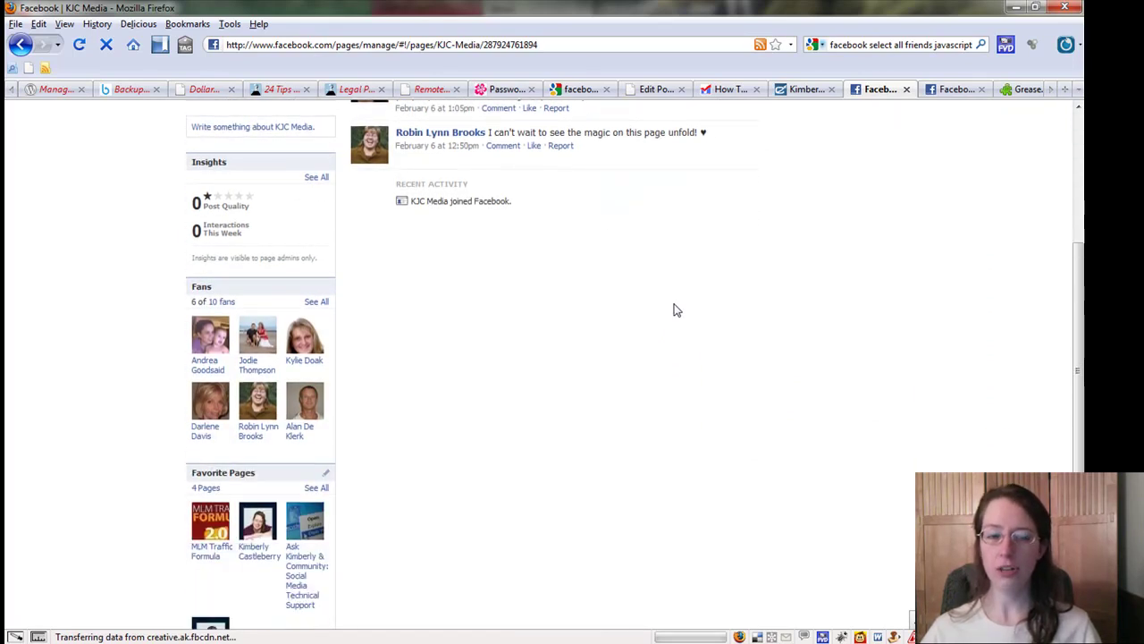
scroll(675, 310, up, 3)
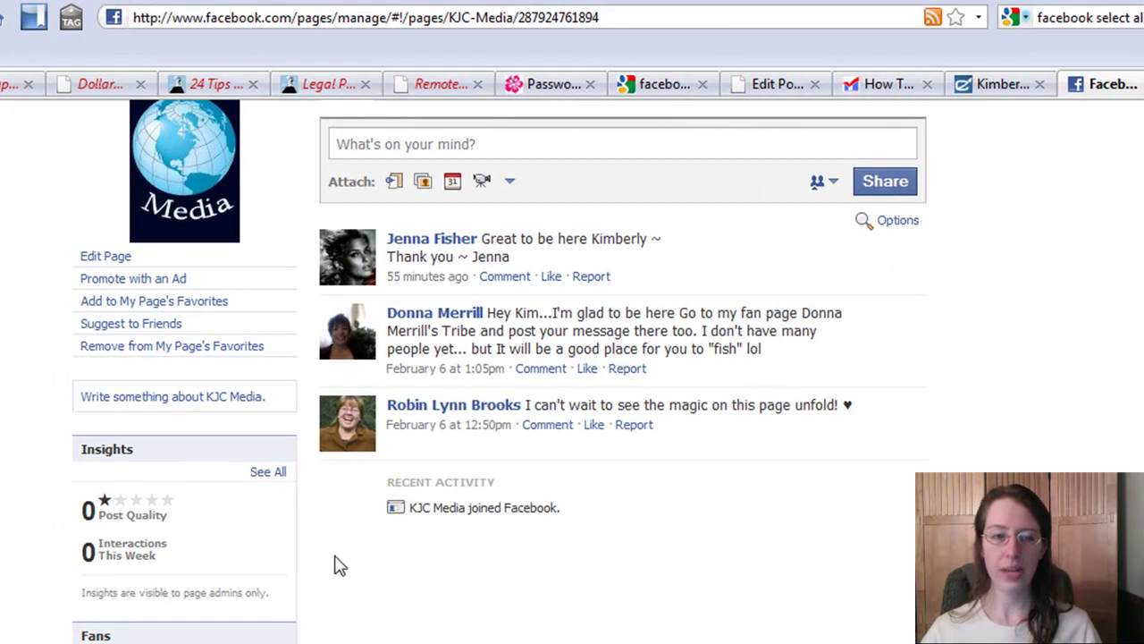
scroll(337, 561, up, 3)
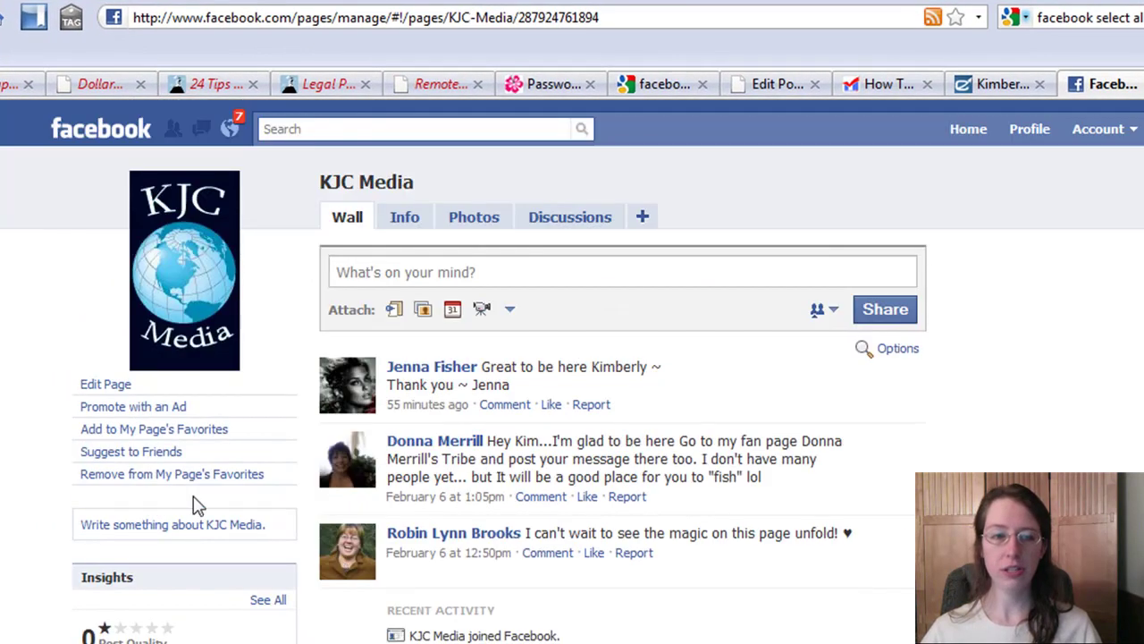
click(134, 456)
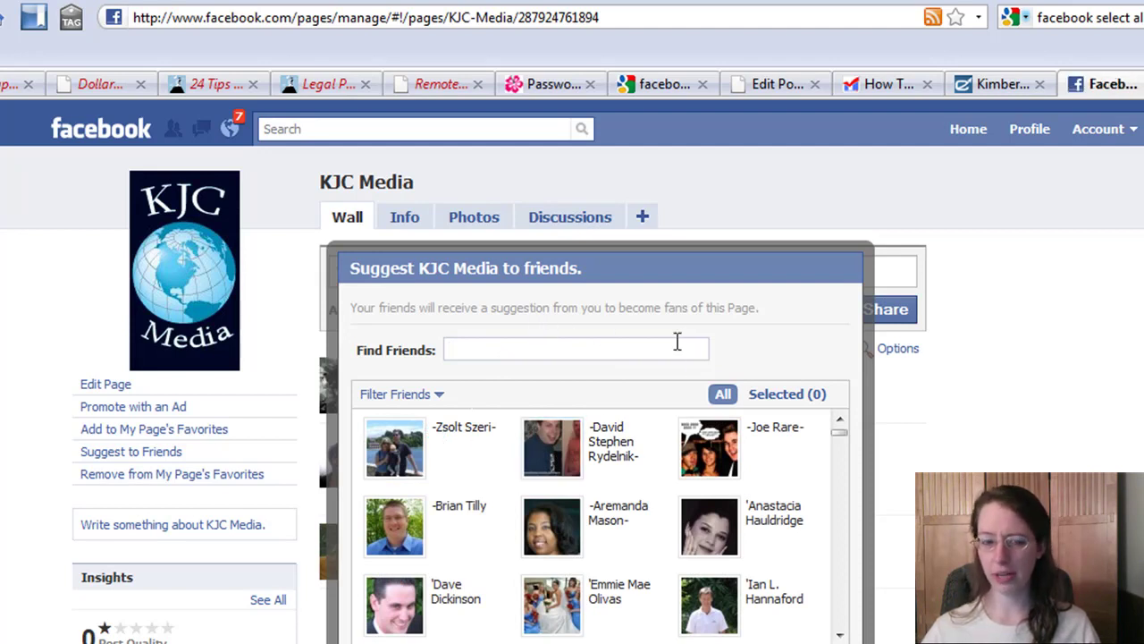
- Select eight friends one at a time in the KJC Media suggestion list
click(445, 454)
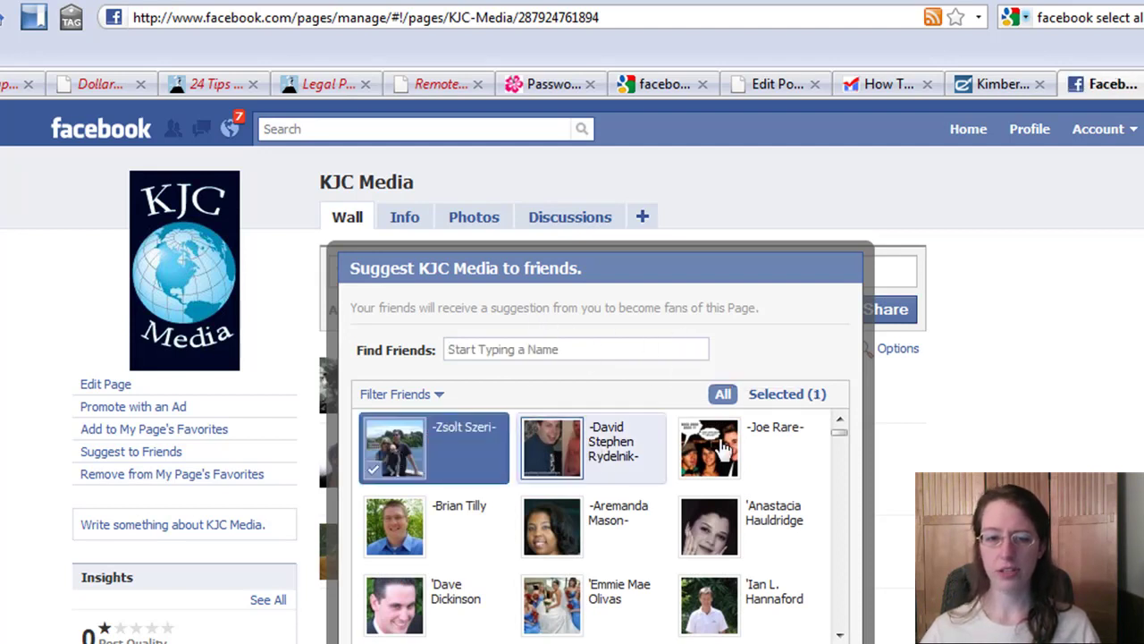
click(772, 444)
click(590, 447)
click(420, 527)
click(605, 531)
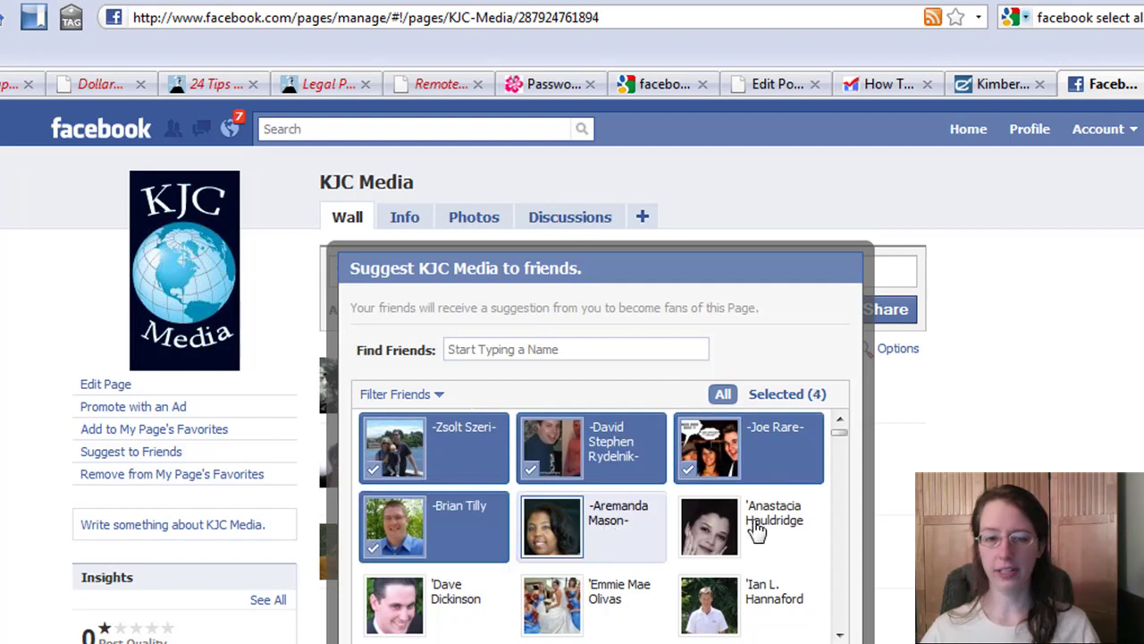
click(733, 625)
click(532, 612)
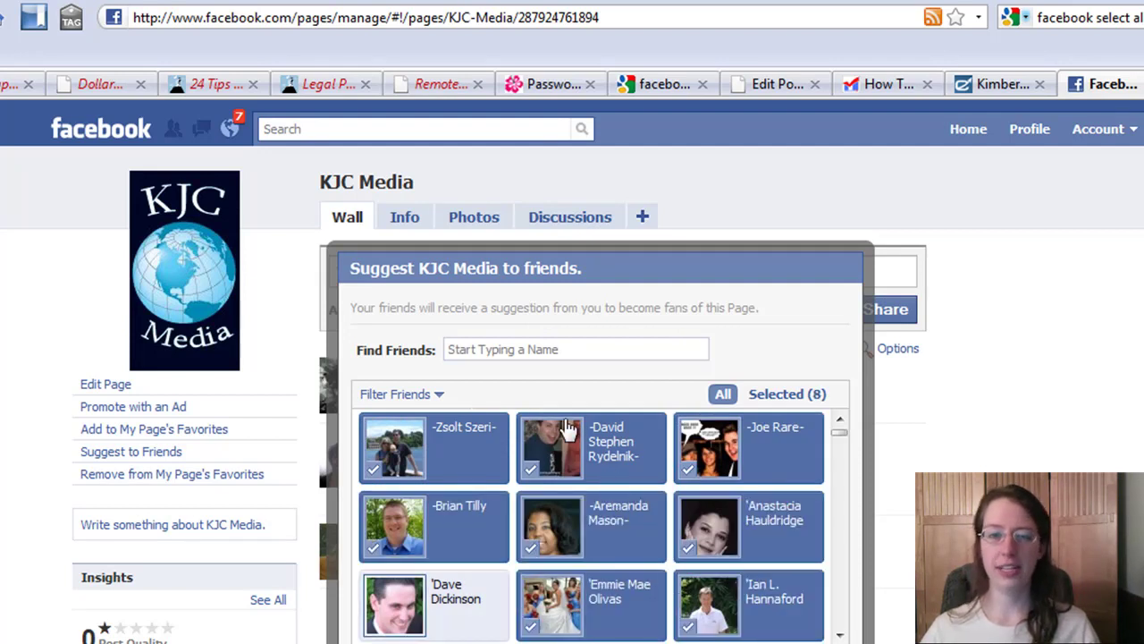
click(435, 606)
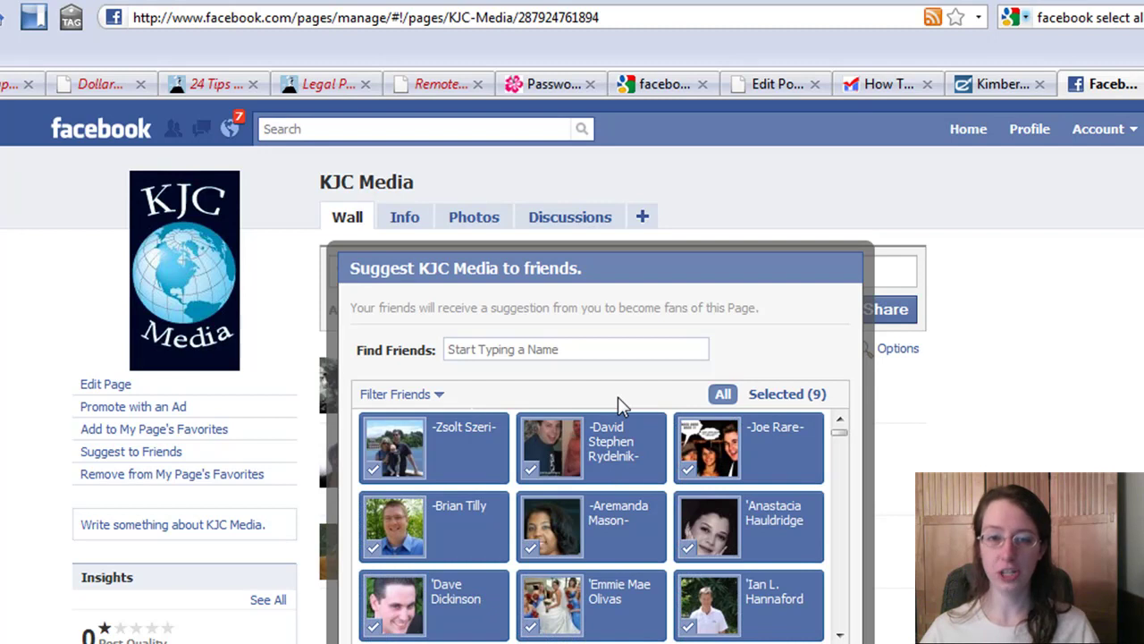
- Deselect each of those friends again until Selected shows 0
click(480, 438)
click(592, 452)
click(751, 458)
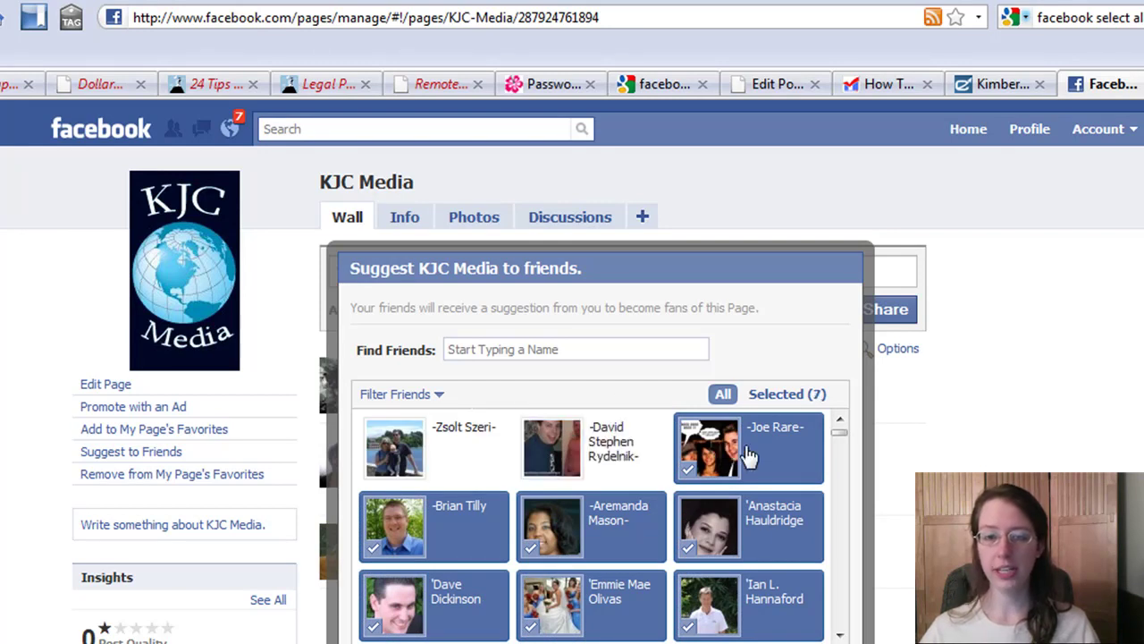
click(733, 534)
click(585, 543)
click(454, 545)
click(440, 597)
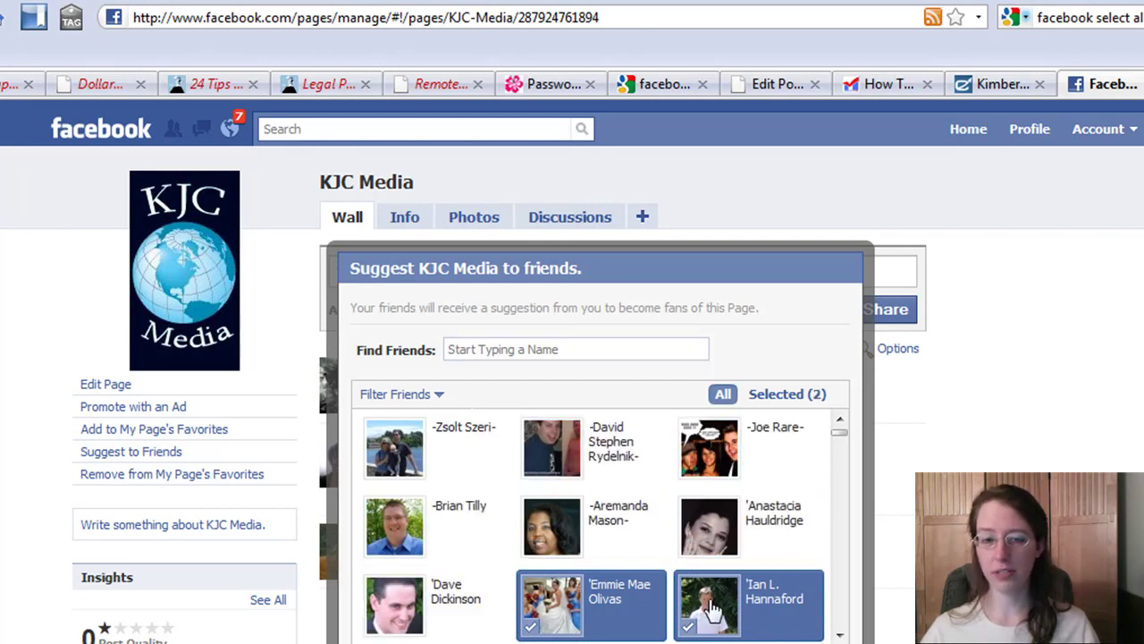
click(715, 611)
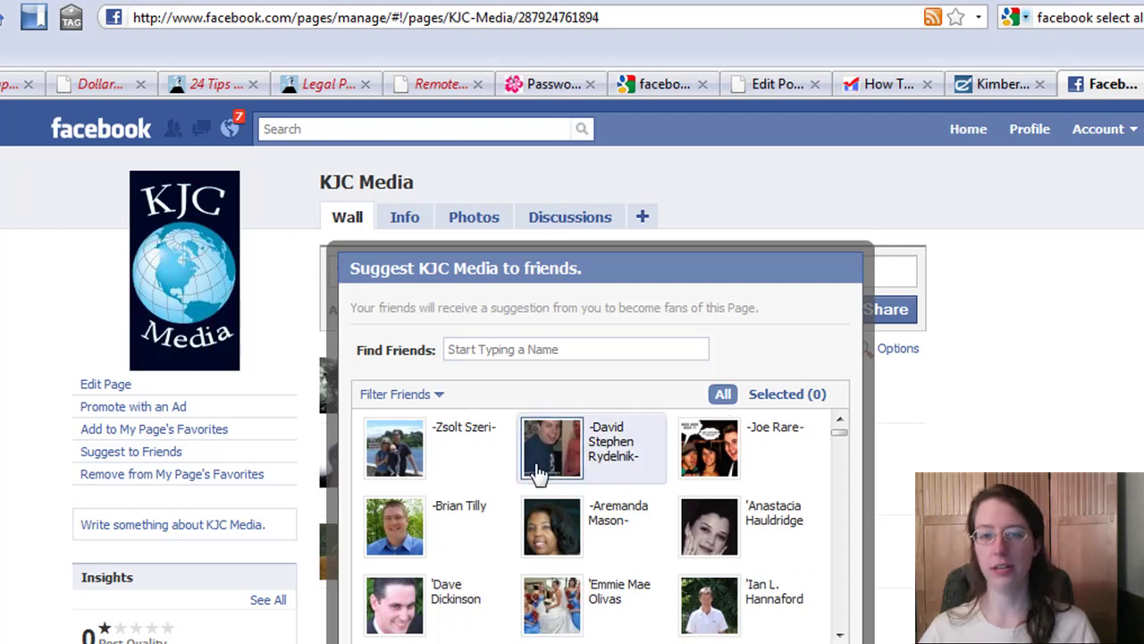
triple_click(583, 260)
click(613, 285)
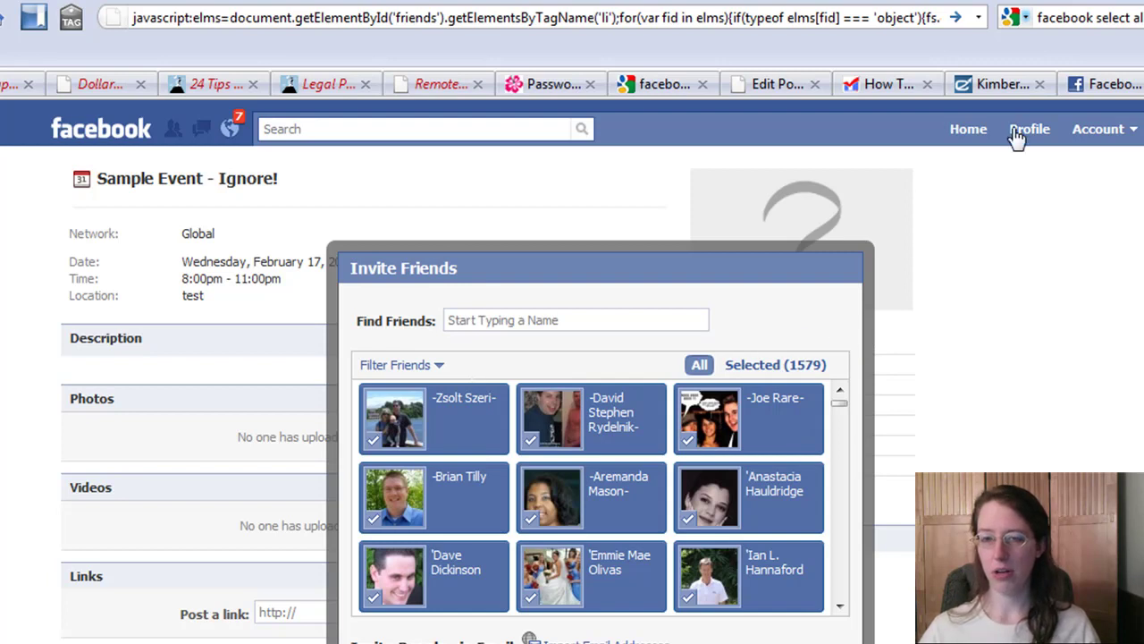
- Switch to the KJC Media Facebook page tab
click(1106, 87)
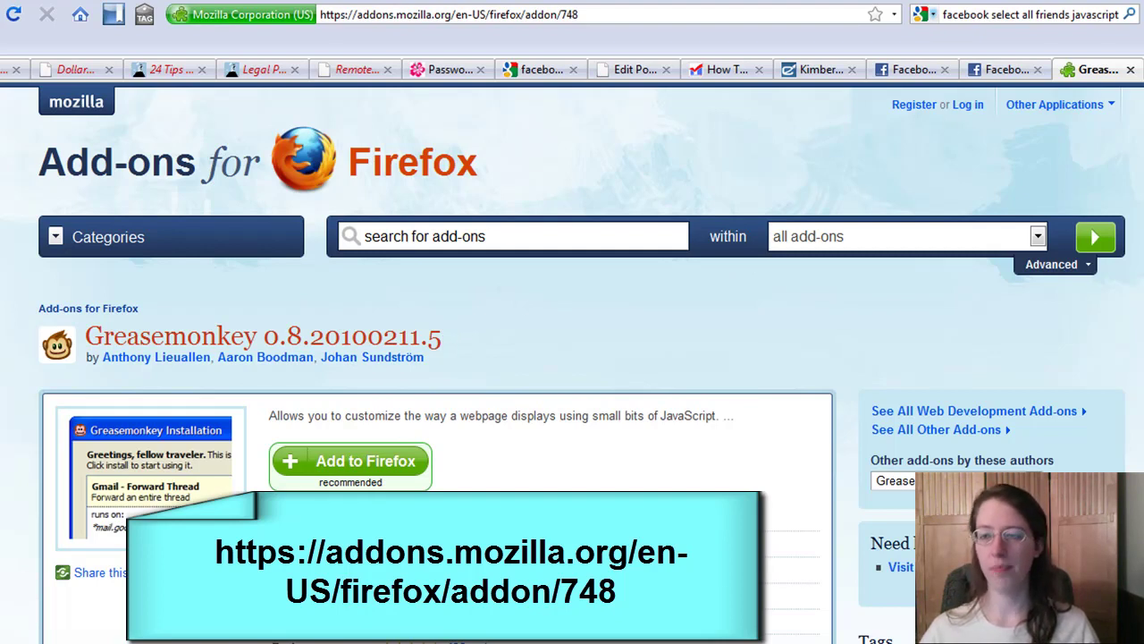
- Install the Select all friends script from userscripts.org, then go back to the Facebook tab
key(ctrl+Tab)
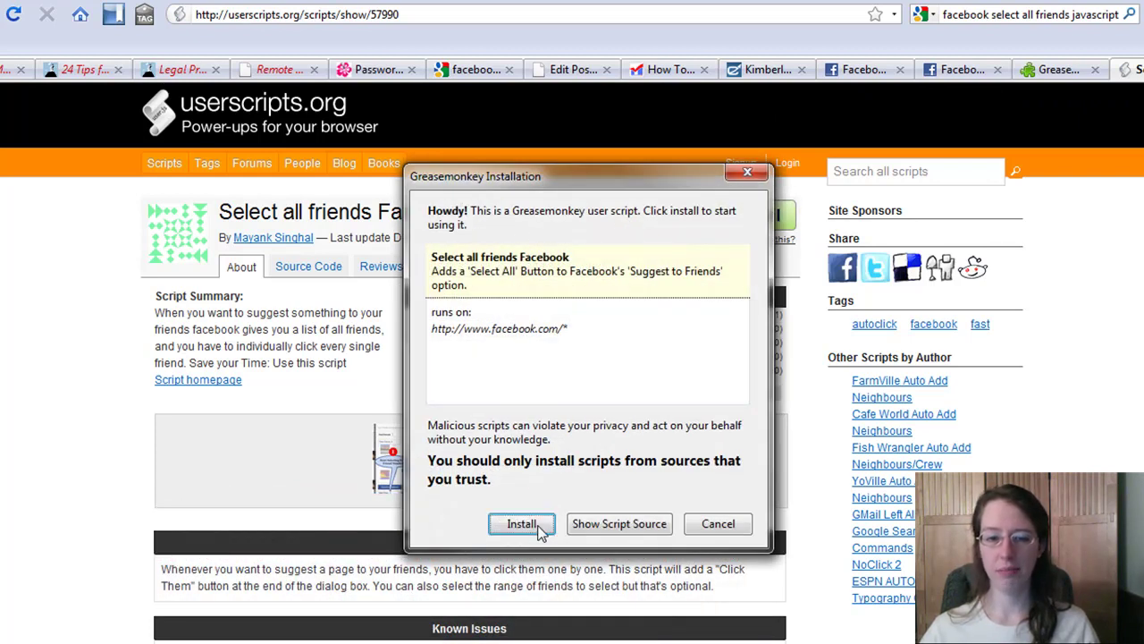
click(522, 523)
click(856, 70)
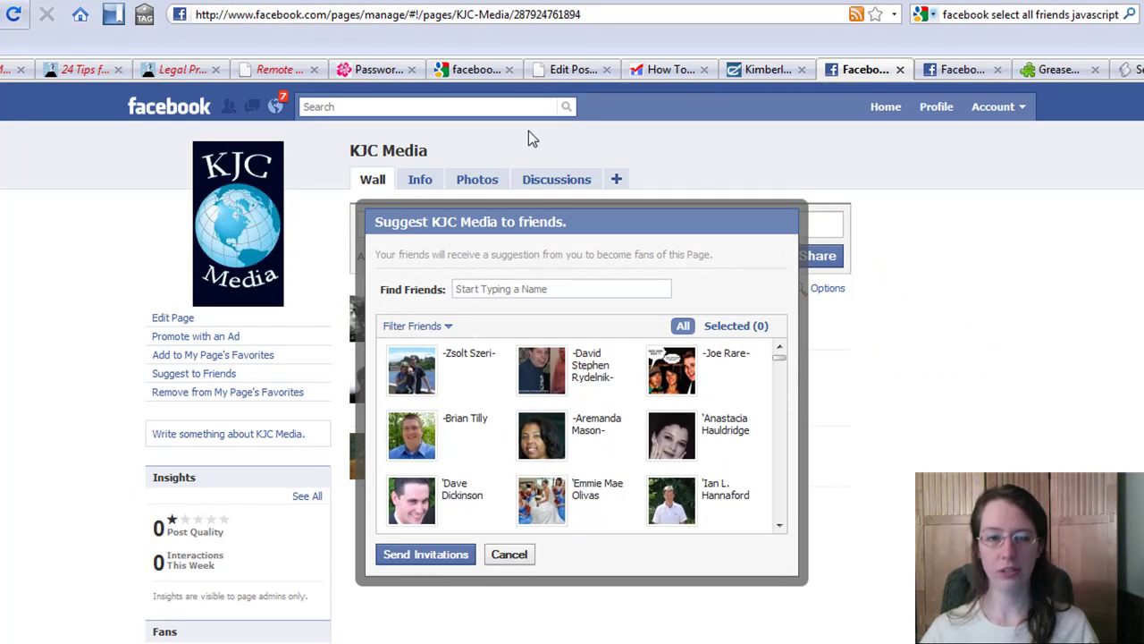
- Reload the KJC Media page and reopen Suggest to Friends, now offering a 0–1579 range
key(F5)
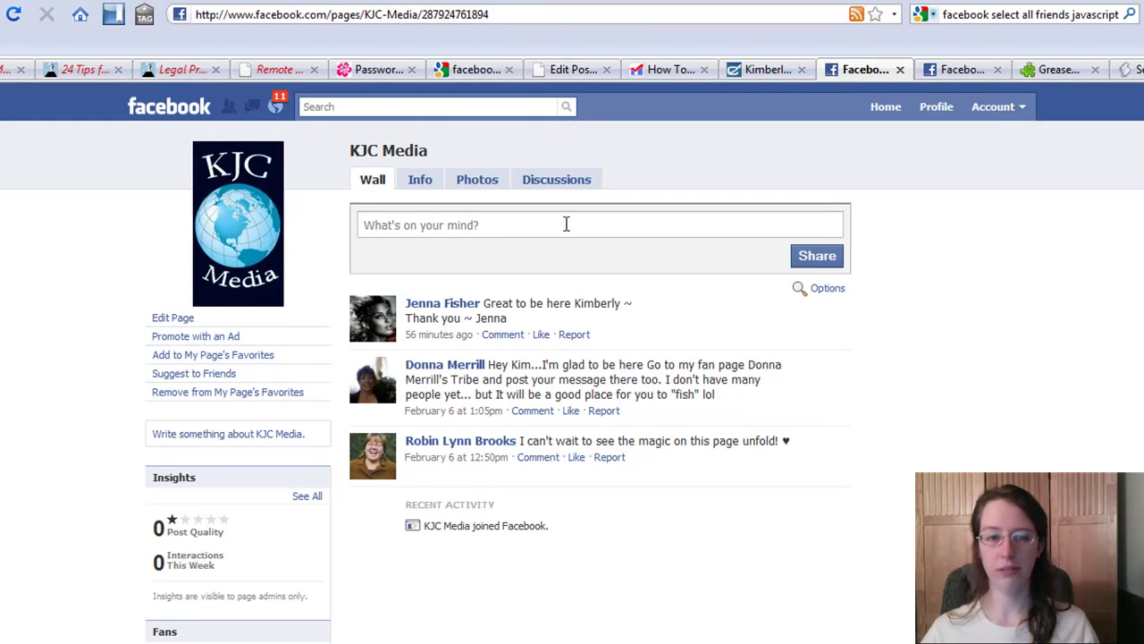
click(183, 375)
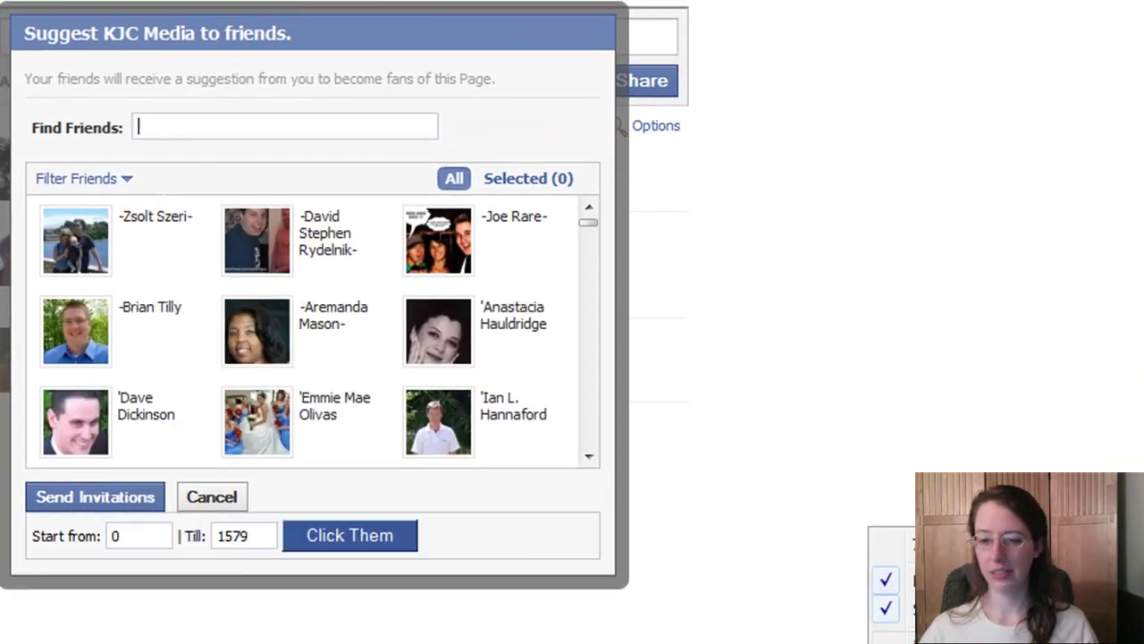
- Enter 0 as the friend range's start value in the suggestion dialog
click(608, 220)
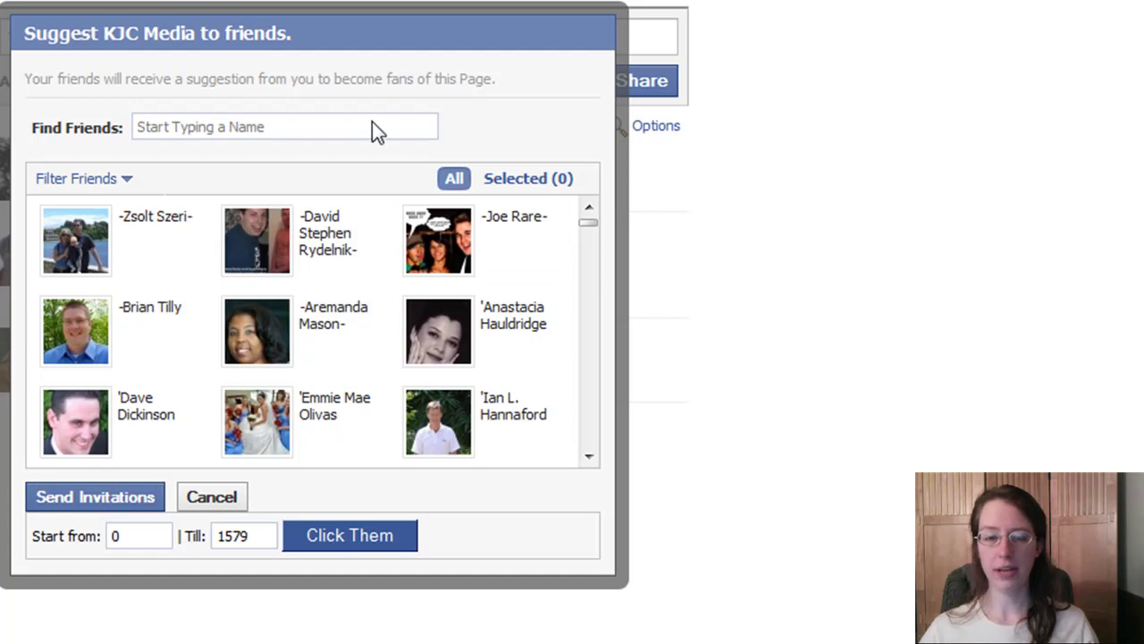
click(109, 529)
text(0)
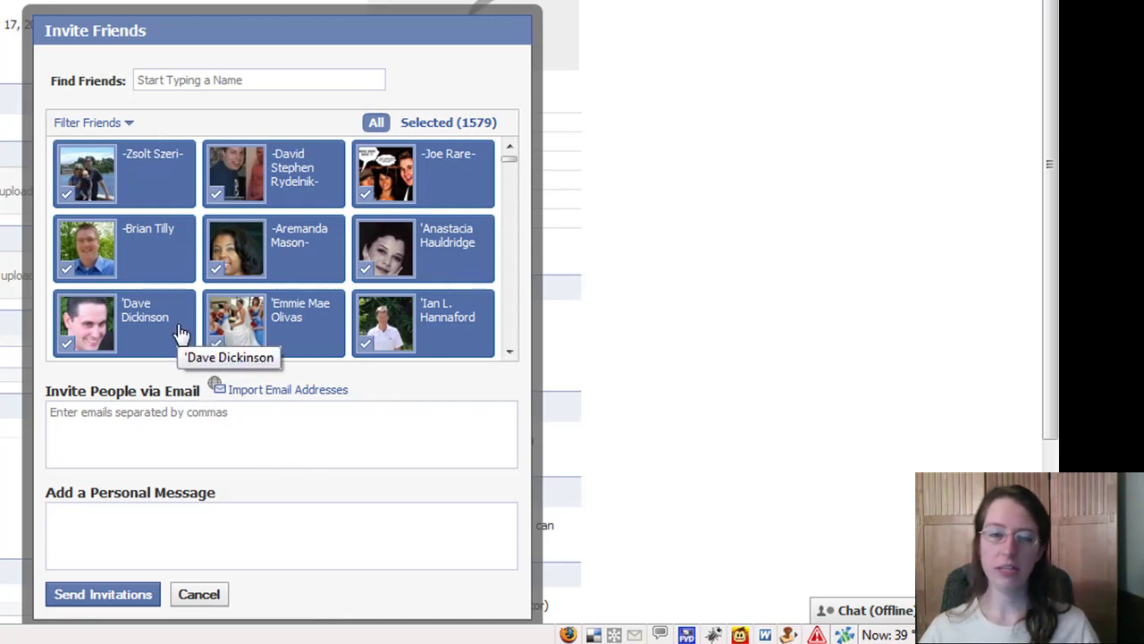
mouse_move(134, 637)
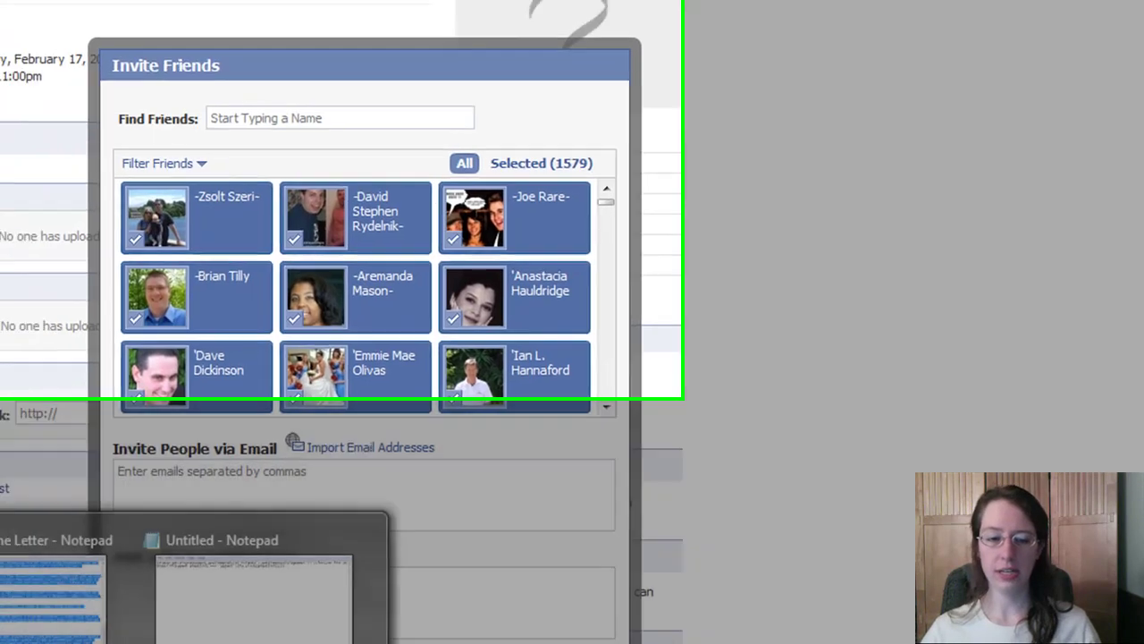
click(255, 594)
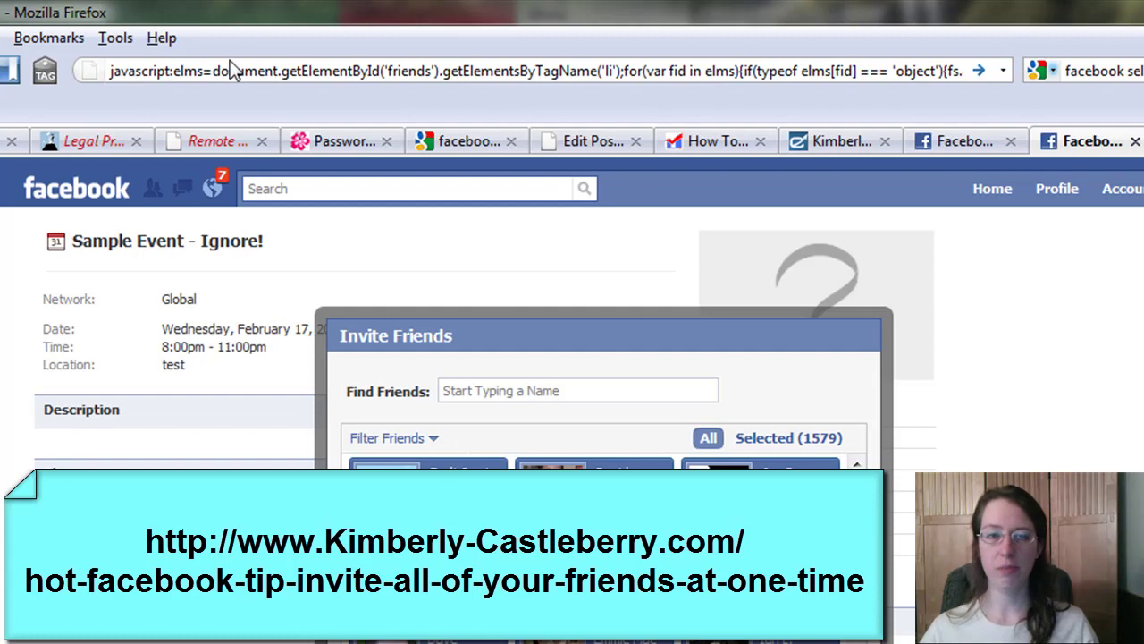
- Clear the old javascript: address from the Firefox address bar
click(349, 67)
double_click(351, 69)
key(ctrl+a)
key(Delete)
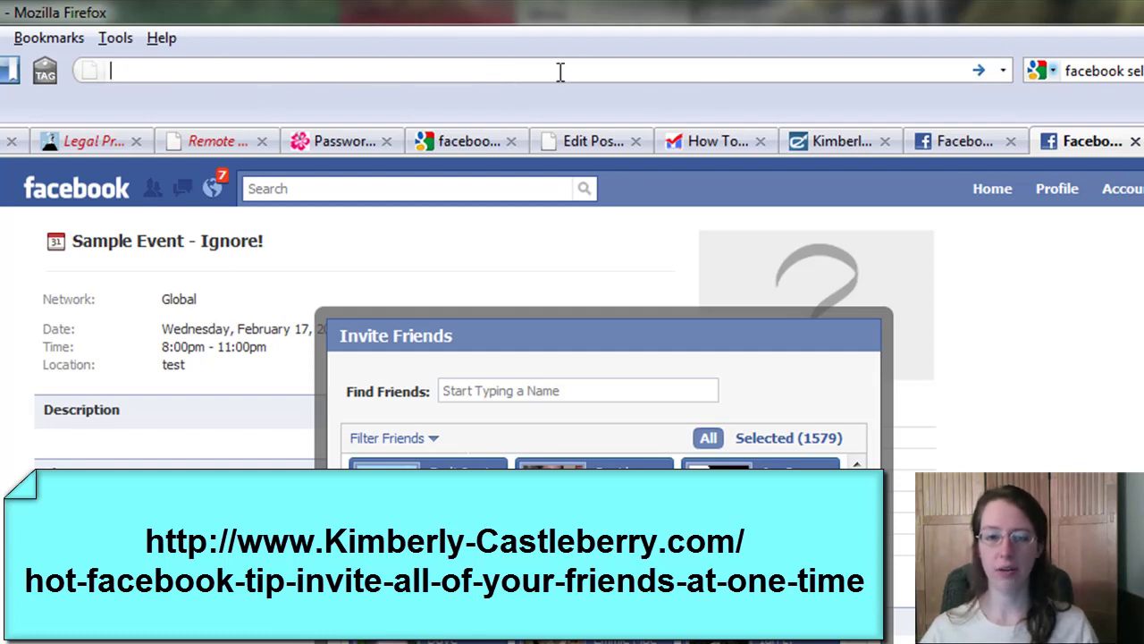
- Copy the select-all javascript: line from Notepad and paste it into the event page's address bar
key(alt+Tab)
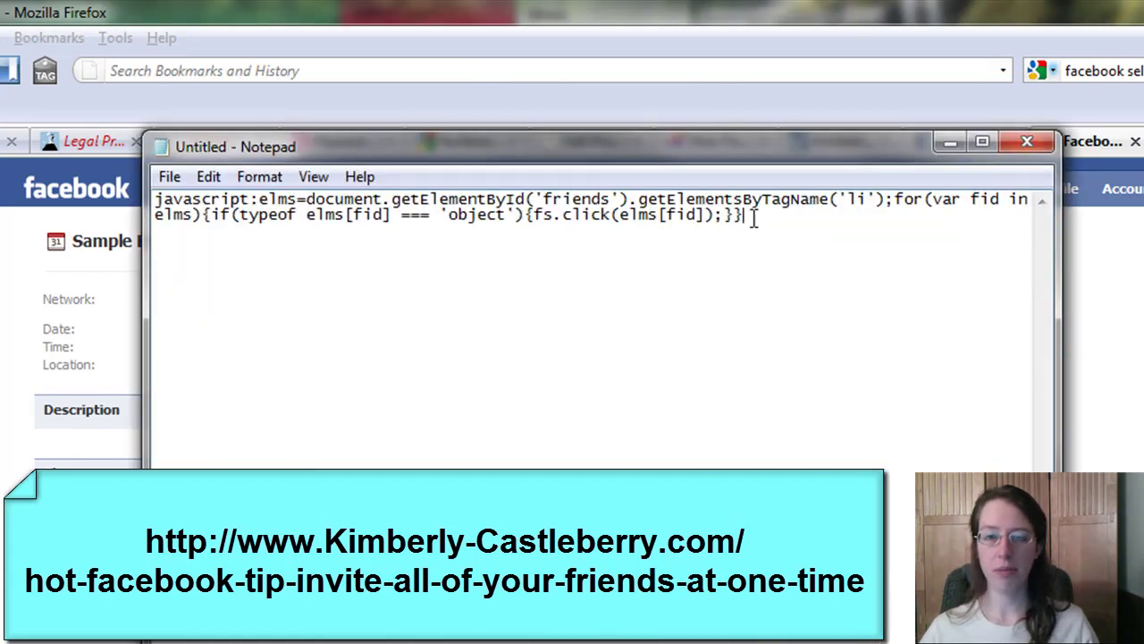
drag(740, 217, 145, 207)
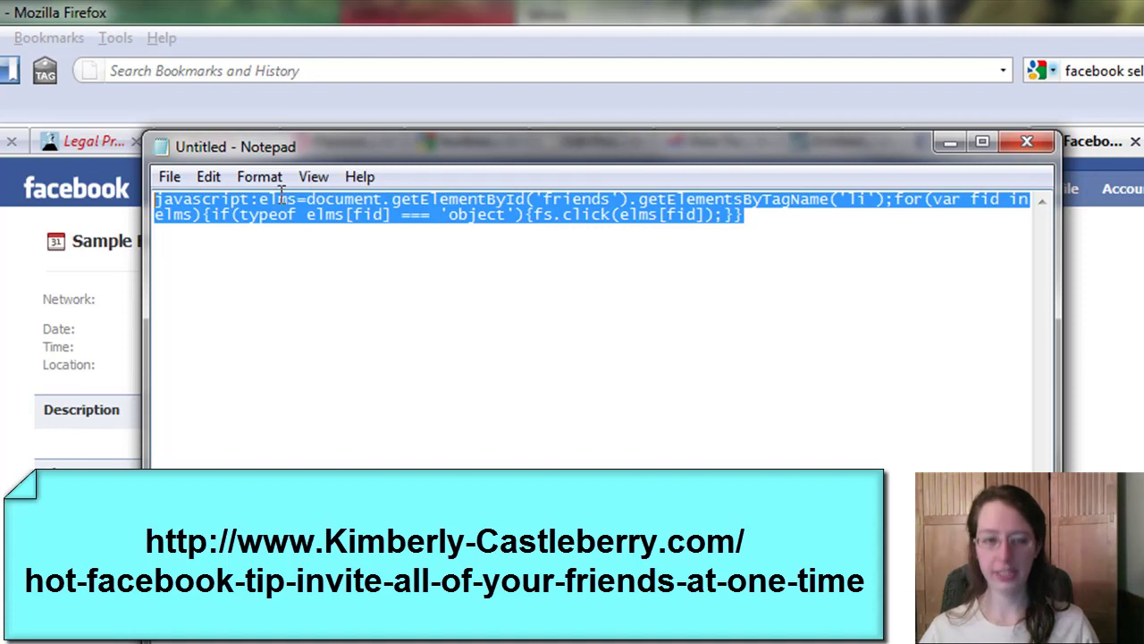
key(ctrl+c)
click(638, 93)
click(640, 69)
key(ctrl+v)
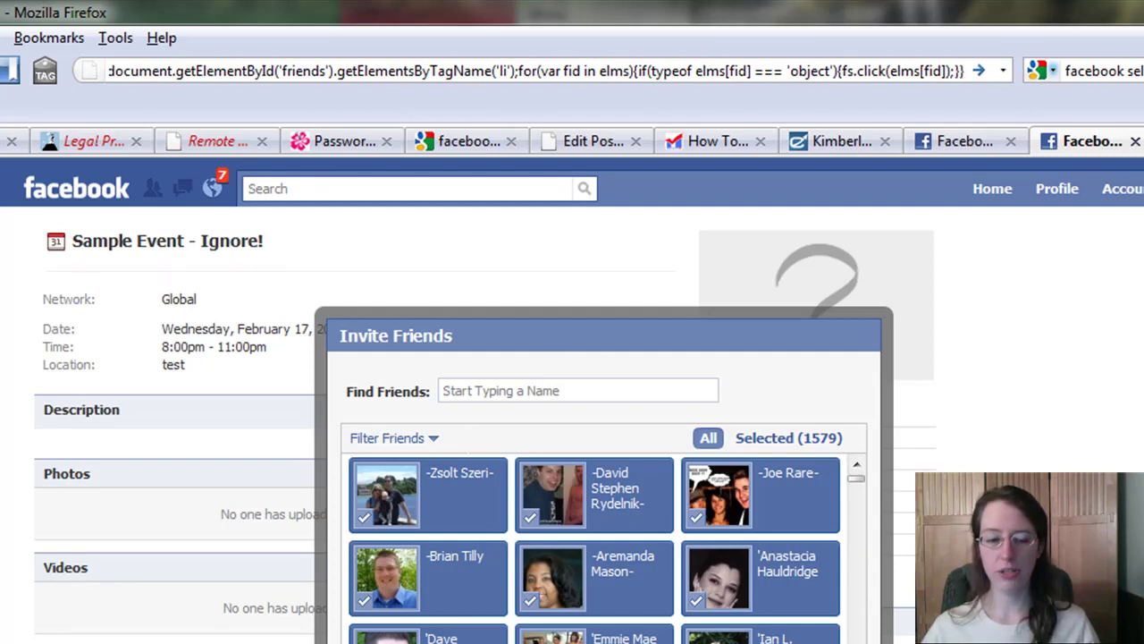
- Switch back to the KJC Media tab with its suggestion dialog
click(946, 143)
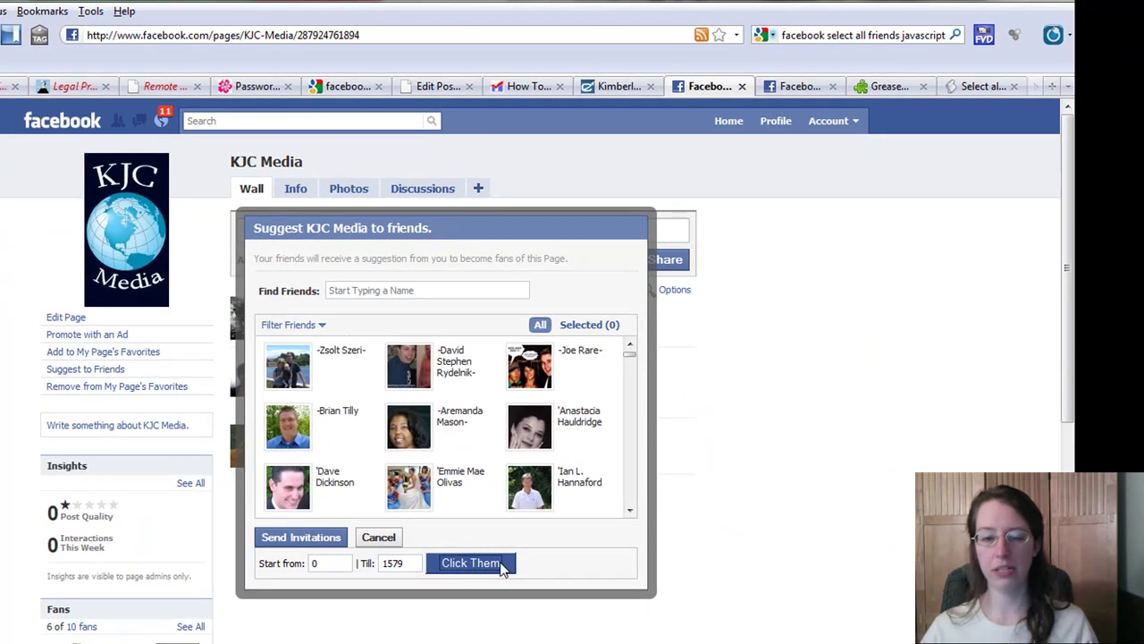
click(500, 565)
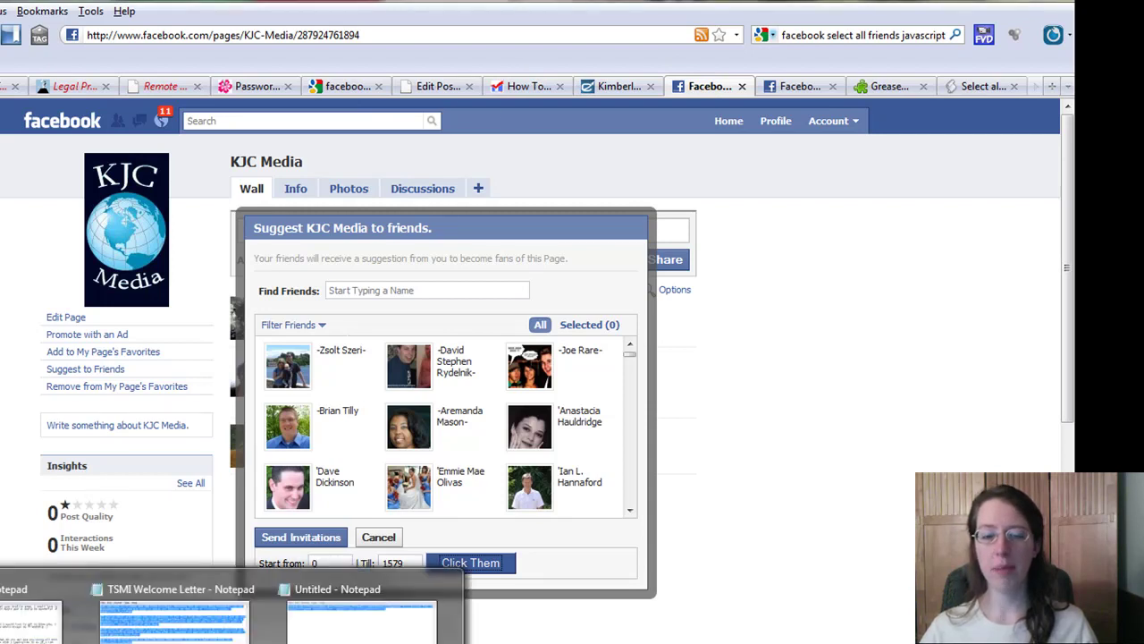
- Bring up Notepad from the taskbar, then minimize it to watch the suggestion dialog
click(371, 626)
click(692, 91)
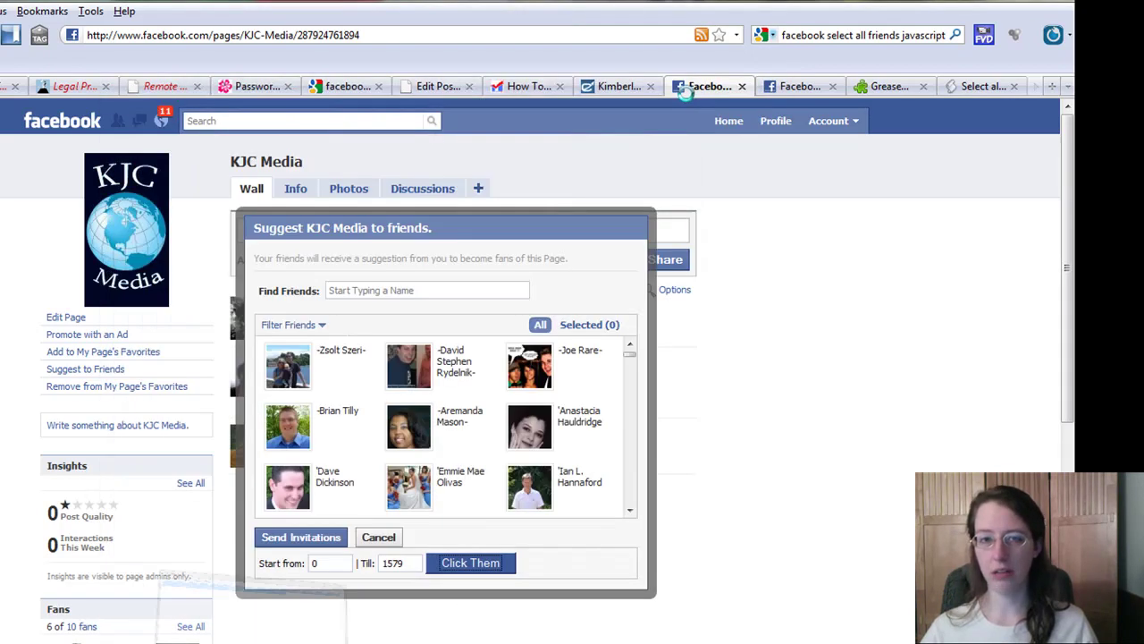